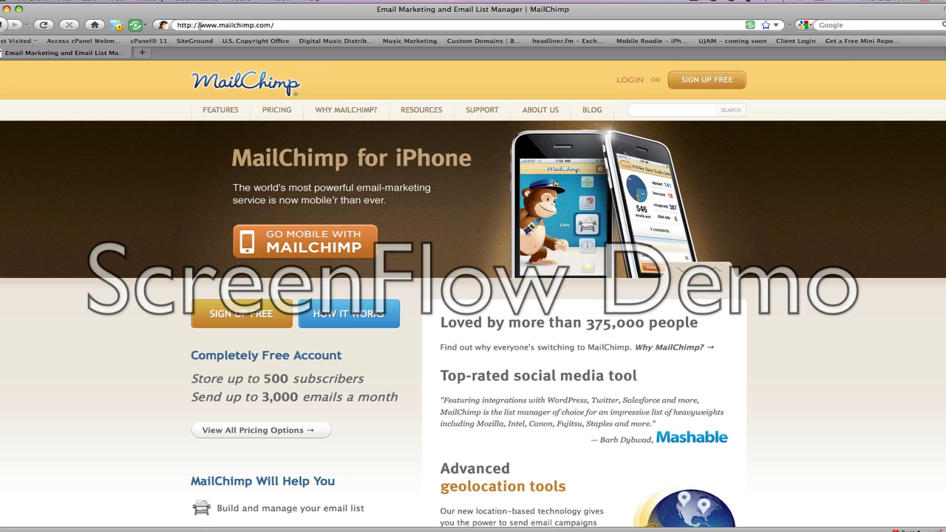
- Look over the MailChimp home page's address and cycle through its promotional banners
{"action": "left_click_drag", "start_coordinate": [279, 24], "coordinate": [179, 27]}
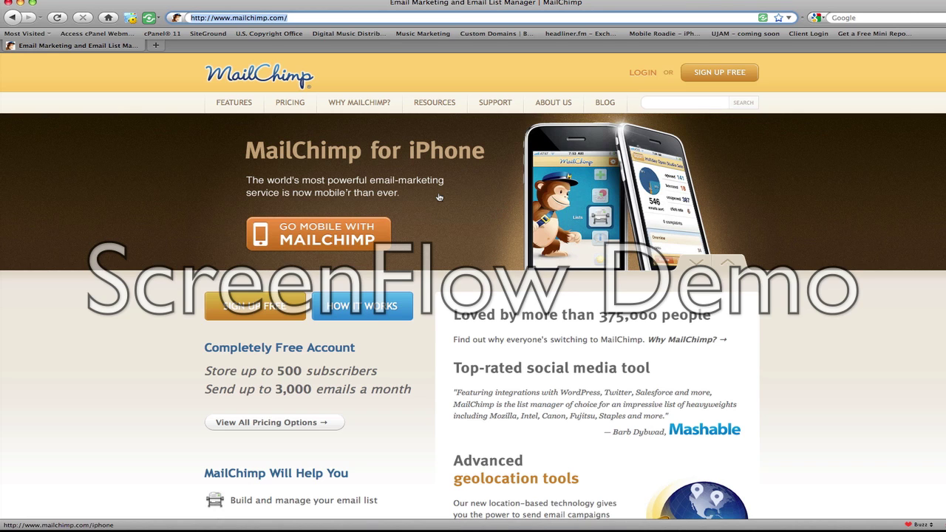
{"action": "left_click", "coordinate": [697, 266]}
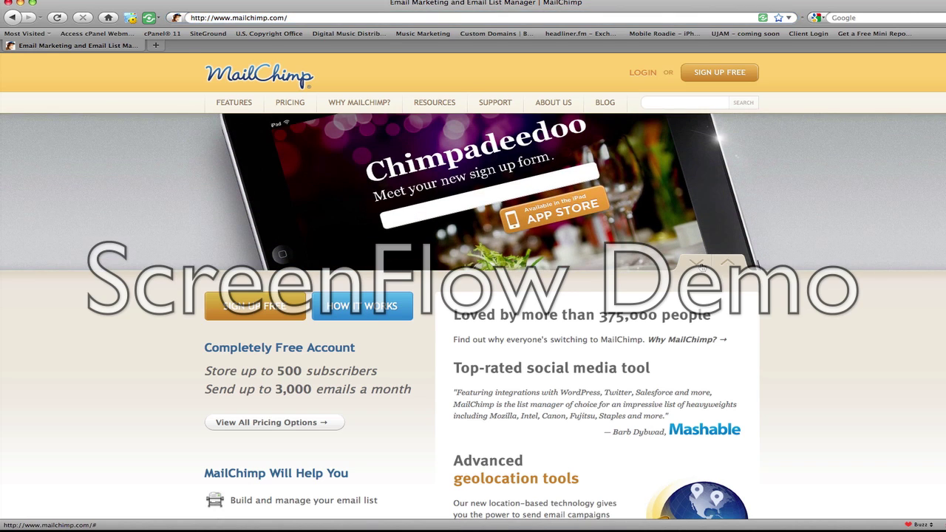
{"action": "left_click", "coordinate": [691, 267]}
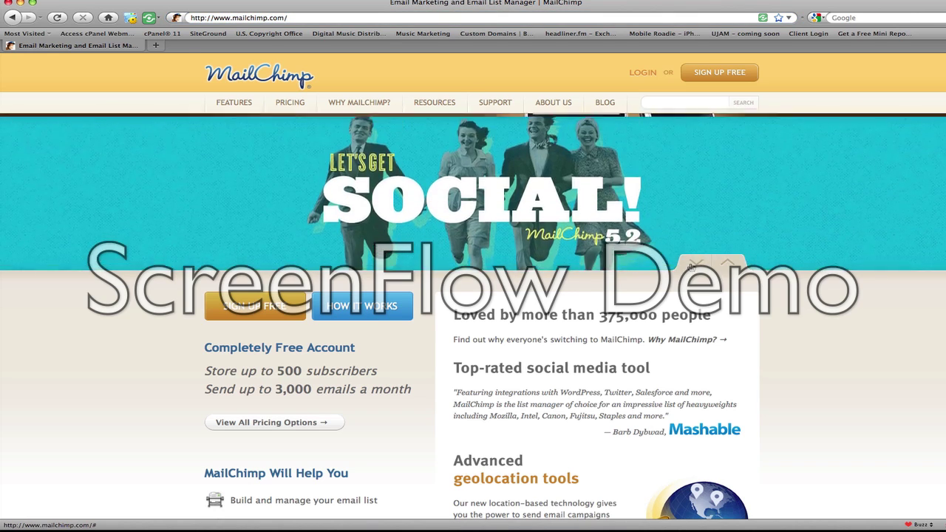
{"action": "left_click", "coordinate": [691, 266]}
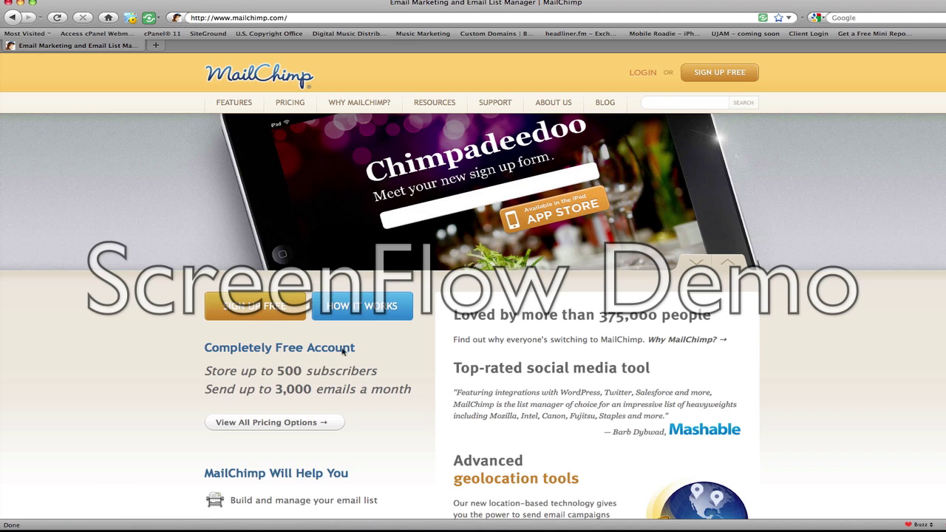
- Examine the subscriber and monthly email limits of the completely free account on the home page
{"action": "left_click_drag", "start_coordinate": [206, 348], "coordinate": [364, 353]}
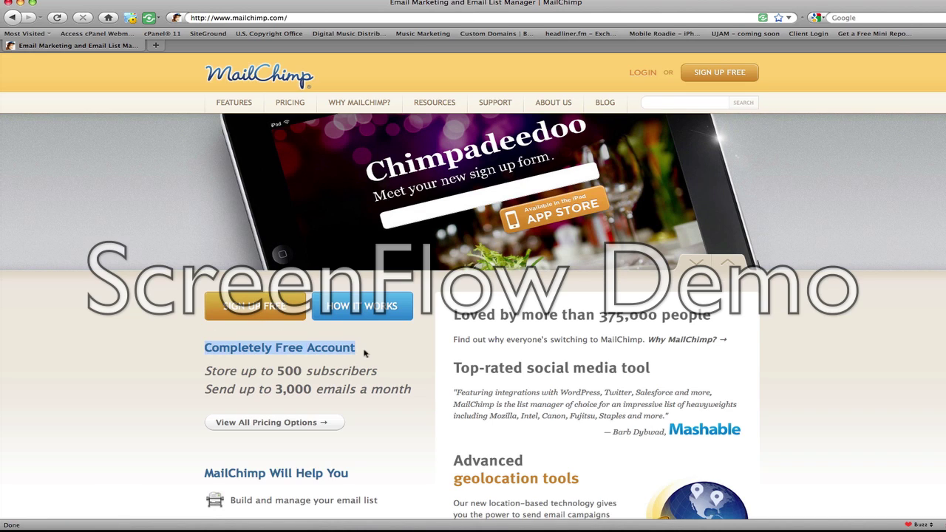
{"action": "left_click_drag", "start_coordinate": [205, 373], "coordinate": [378, 372]}
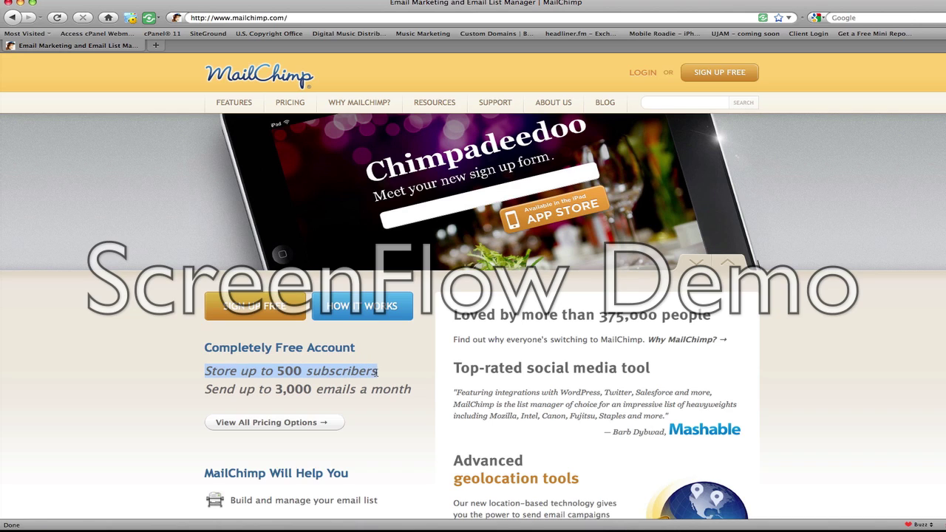
{"action": "left_click", "coordinate": [206, 392]}
{"action": "left_click_drag", "start_coordinate": [206, 392], "coordinate": [411, 401]}
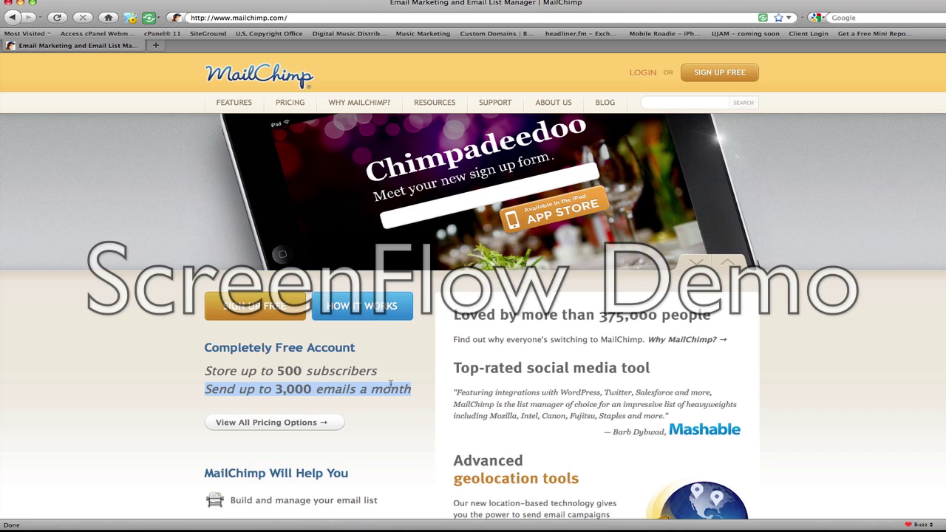
{"action": "left_click", "coordinate": [395, 388]}
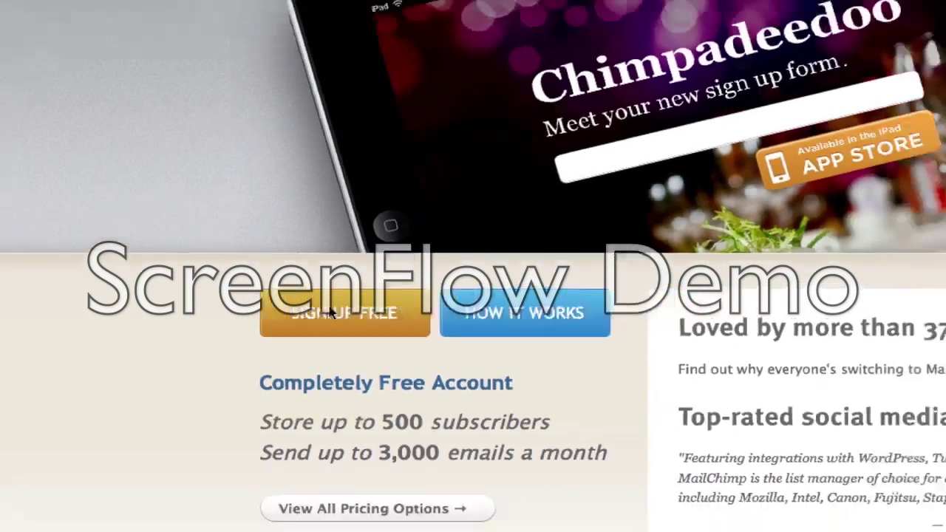
- Open the free sign-up form and go through its email, username, password and confirm-password fields
{"action": "left_click", "coordinate": [386, 313]}
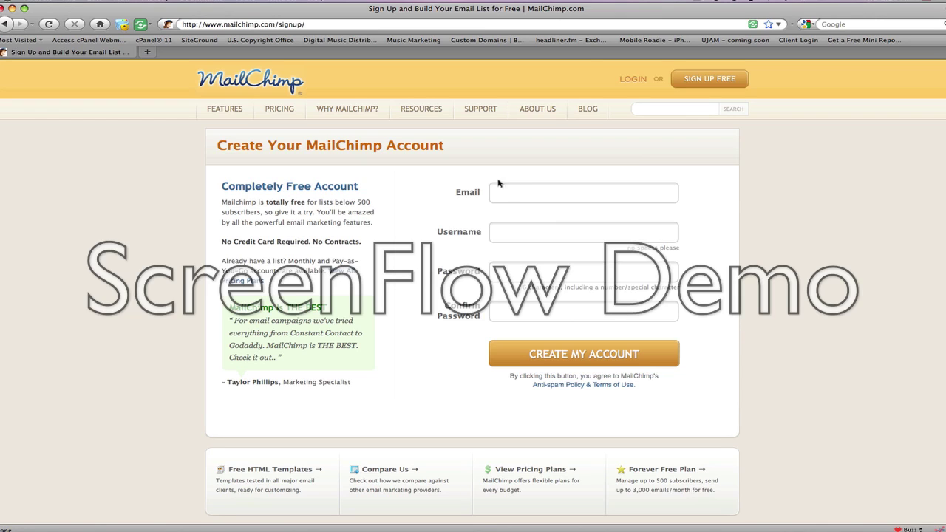
{"action": "left_click", "coordinate": [519, 193]}
{"action": "left_click", "coordinate": [510, 236]}
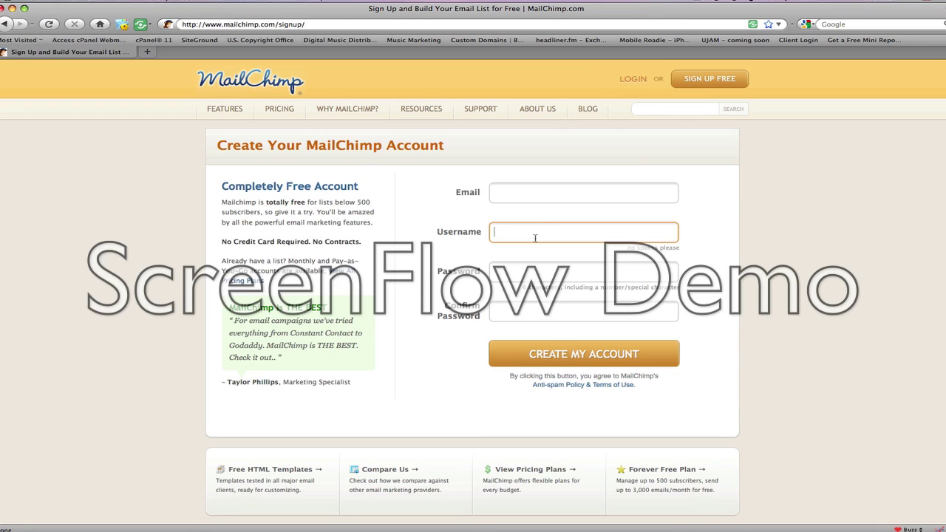
{"action": "left_click", "coordinate": [523, 270]}
{"action": "left_click", "coordinate": [510, 309]}
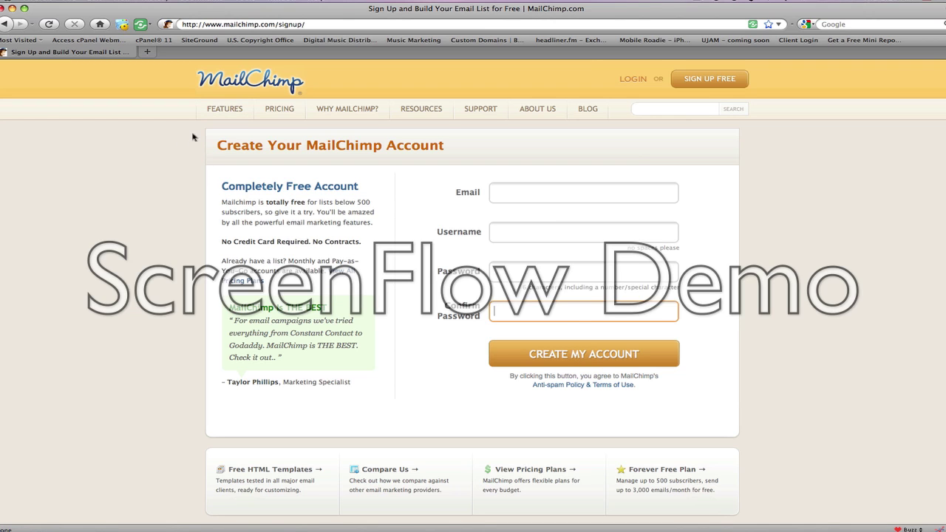
- Switch to the Mail message "MailChimp Login Information & Confirmation" and activate the account from it
{"action": "key", "text": "F9"}
{"action": "left_click", "coordinate": [467, 178]}
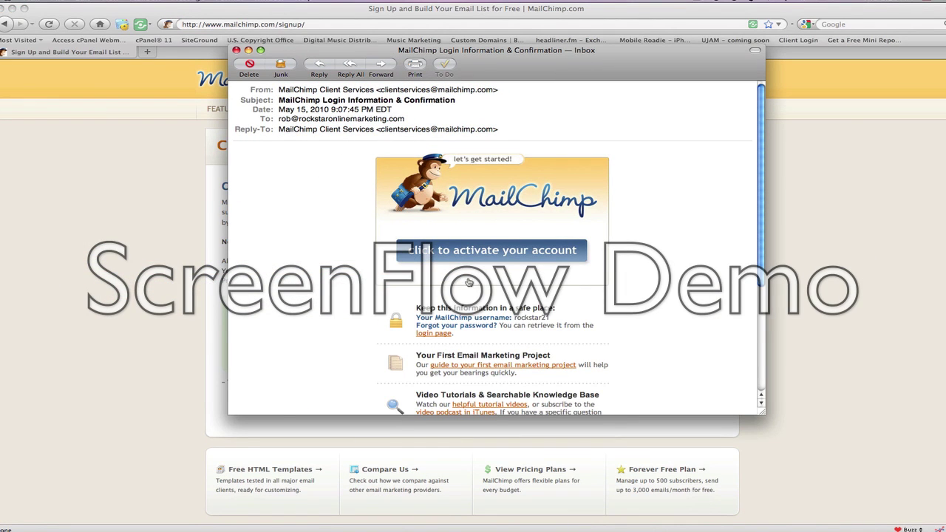
{"action": "scroll", "coordinate": [531, 275], "scroll_direction": "down", "scroll_amount": 1}
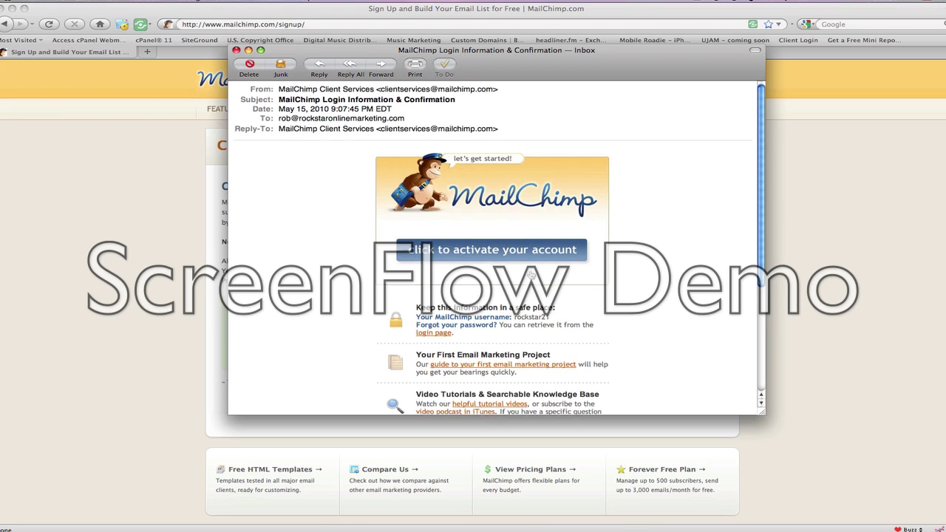
{"action": "scroll", "coordinate": [530, 275], "scroll_direction": "down", "scroll_amount": 2}
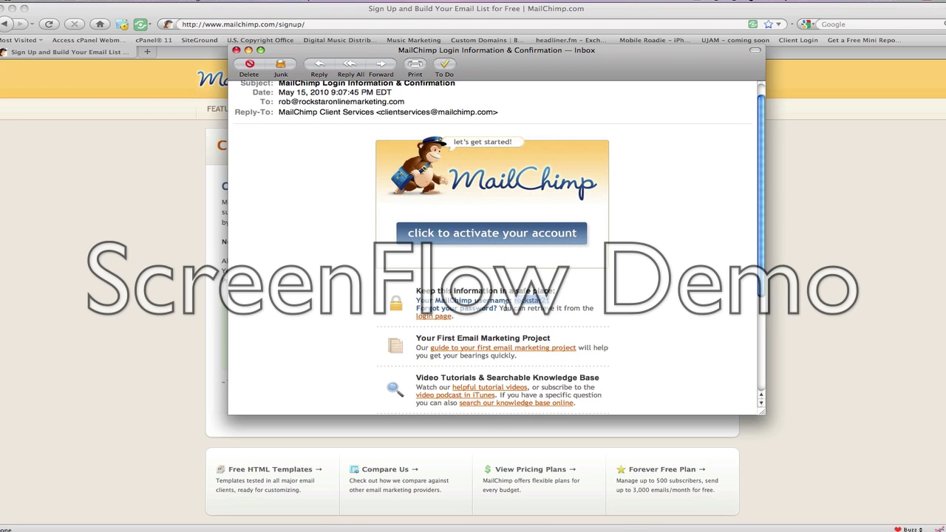
{"action": "left_click", "coordinate": [501, 310]}
{"action": "left_click", "coordinate": [474, 234]}
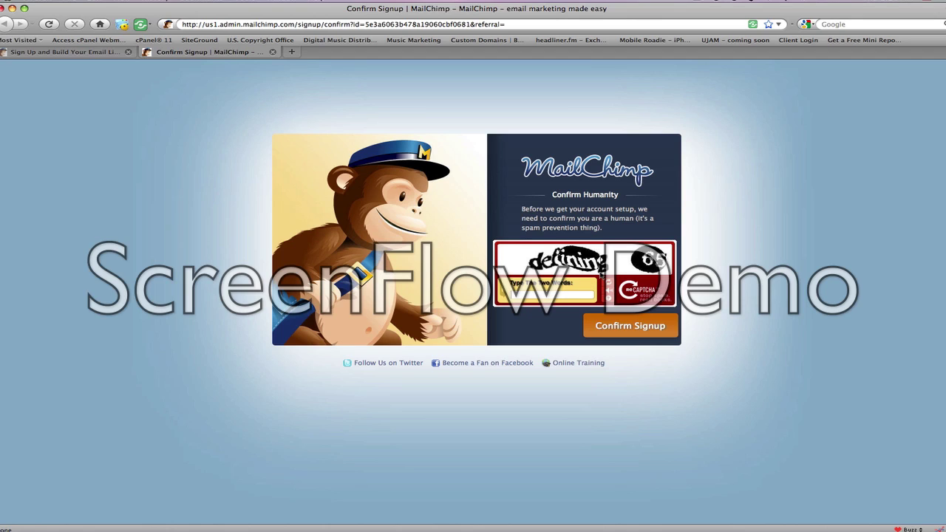
- Enter the two CAPTCHA words on the Confirm Humanity page and confirm the signup
{"action": "type", "text": "defining"}
{"action": "key", "text": "BackSpace"}
{"action": "key", "text": "BackSpace"}
{"action": "left_click", "coordinate": [627, 326]}
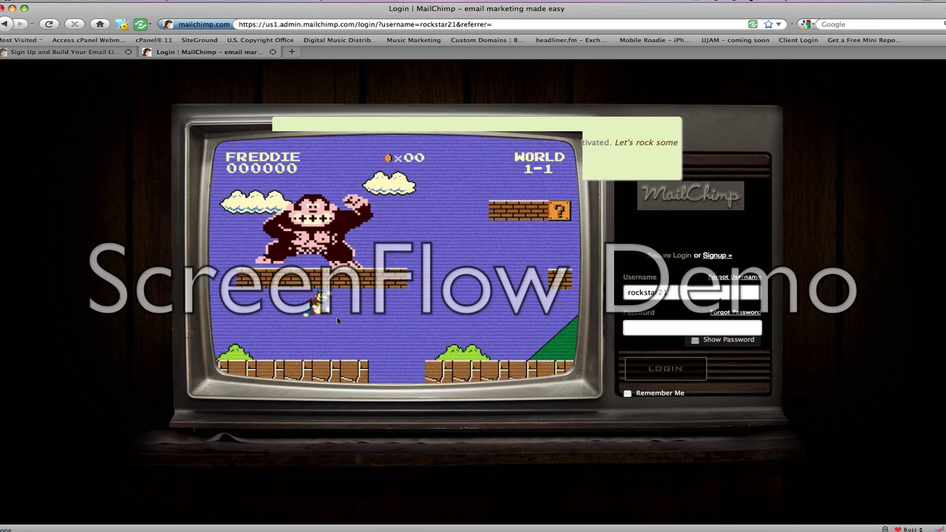
- Enter the account password on the login page and log in to MailChimp
{"action": "left_click", "coordinate": [638, 328]}
{"action": "type", "text": "•••••••••••"}
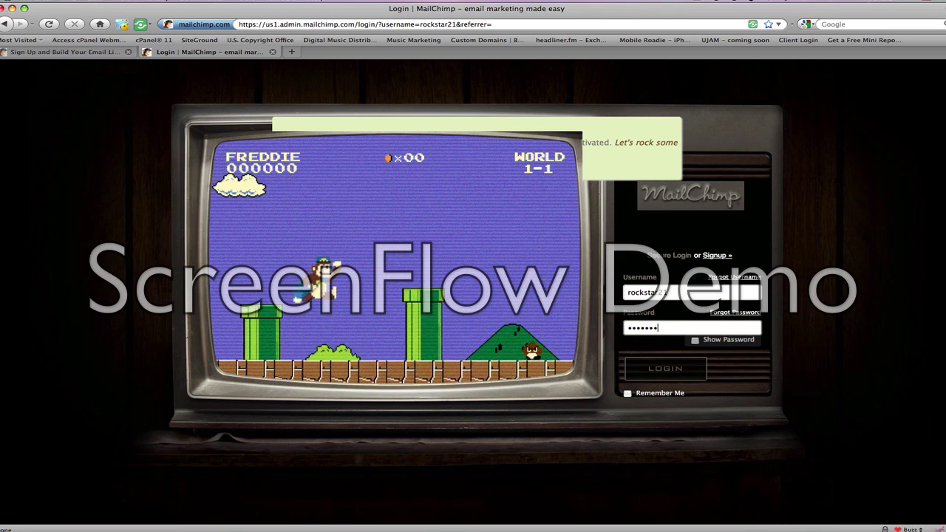
{"action": "key", "text": "Return"}
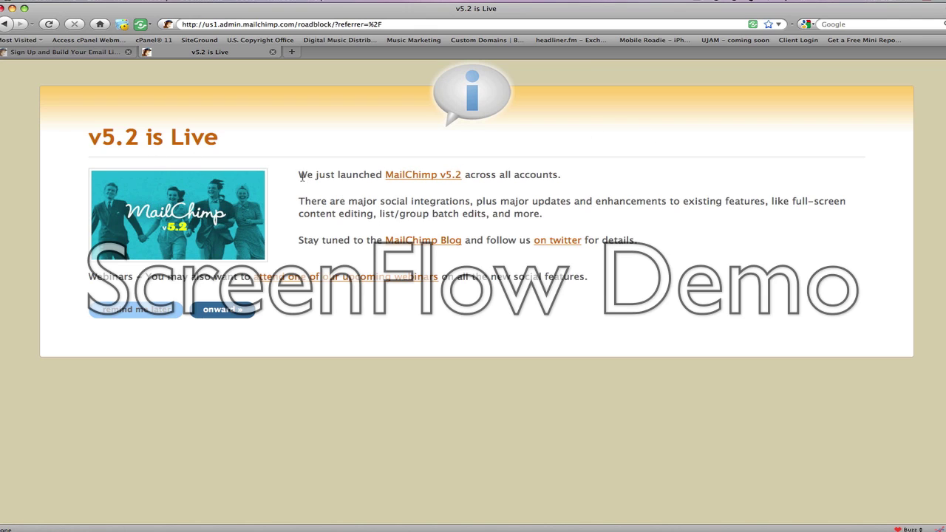
- Read the v5.2 launch notice and continue onward to the dashboard
{"action": "left_click_drag", "start_coordinate": [299, 176], "coordinate": [595, 179]}
{"action": "left_click", "coordinate": [489, 206]}
{"action": "left_click", "coordinate": [230, 313]}
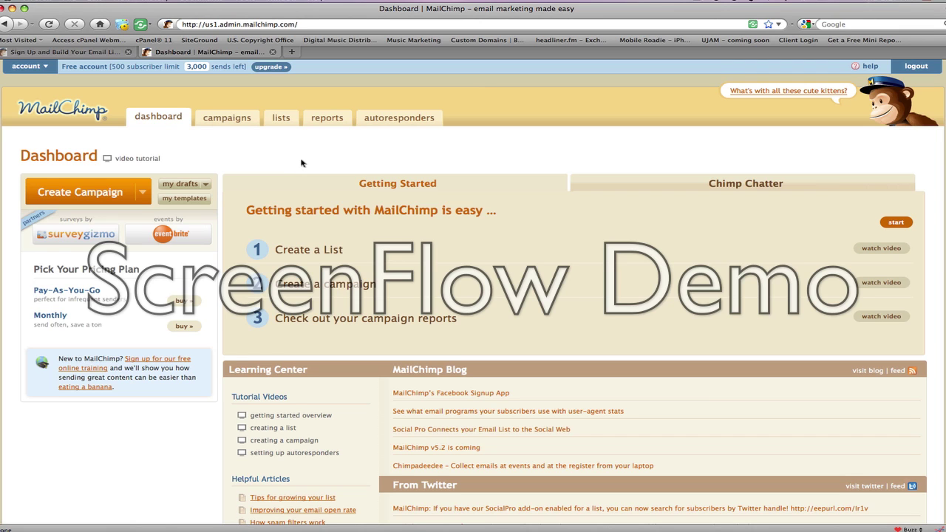
- Look over the dashboard's sections and its getting-started heading
{"action": "scroll", "coordinate": [499, 316], "scroll_direction": "down", "scroll_amount": 3}
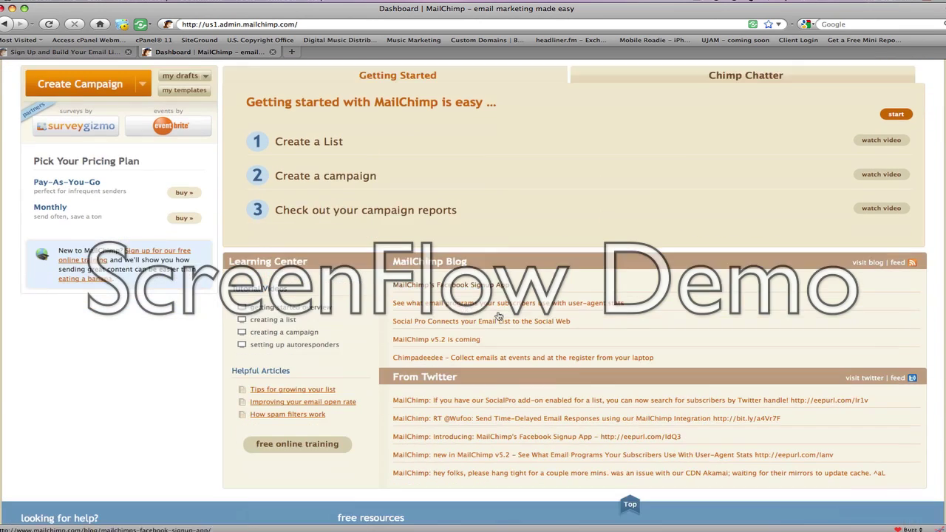
{"action": "scroll", "coordinate": [499, 316], "scroll_direction": "down", "scroll_amount": 2}
{"action": "scroll", "coordinate": [499, 316], "scroll_direction": "up", "scroll_amount": 6}
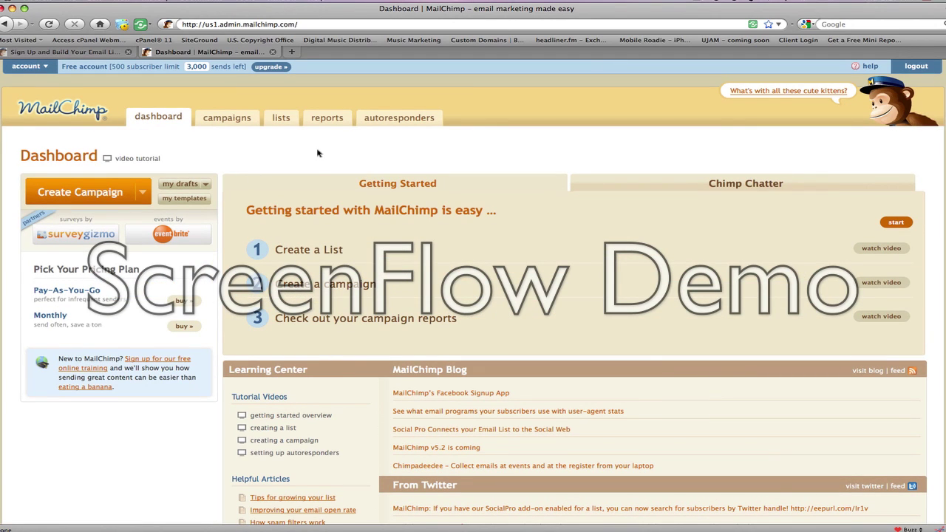
{"action": "left_click_drag", "start_coordinate": [247, 211], "coordinate": [487, 210]}
{"action": "left_click", "coordinate": [342, 245]}
- Open the list creation form from the getting-started steps, examine its required fields and options, and return to the dashboard
{"action": "left_click", "coordinate": [326, 250]}
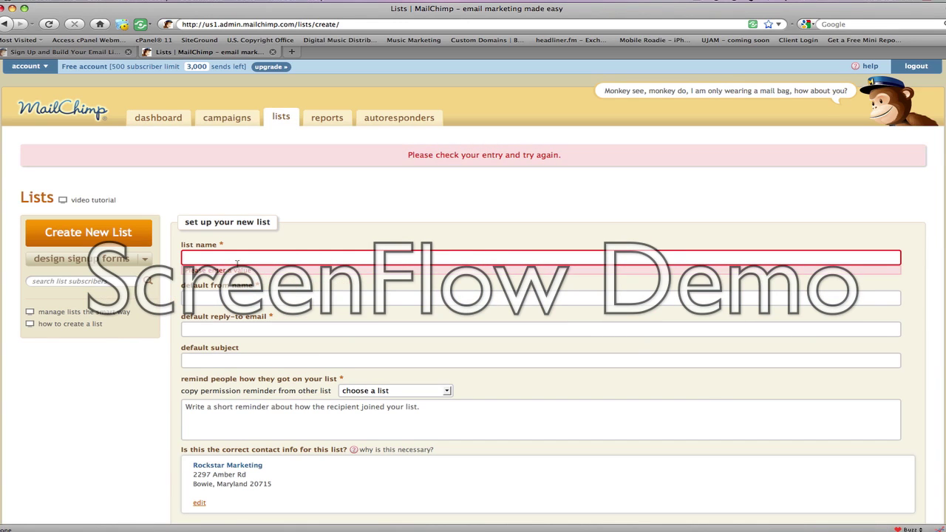
{"action": "scroll", "coordinate": [235, 296], "scroll_direction": "down", "scroll_amount": 1}
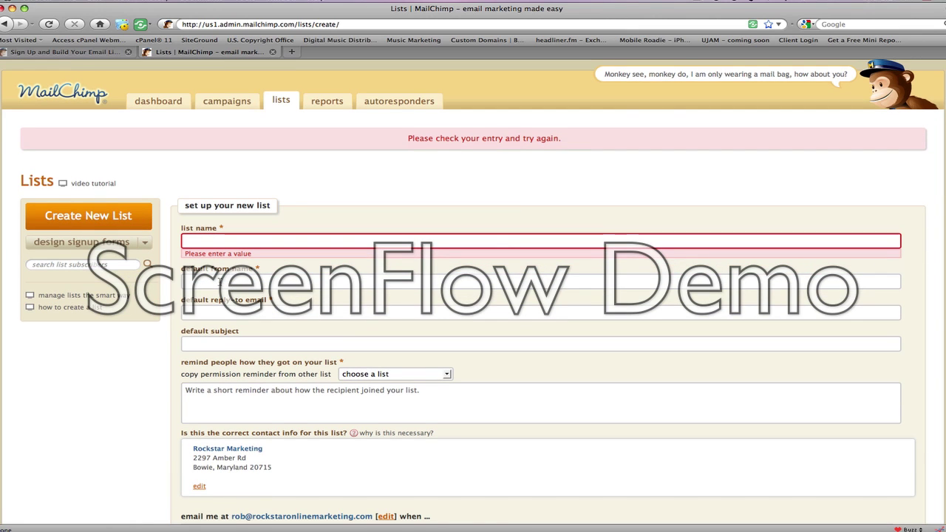
{"action": "scroll", "coordinate": [220, 282], "scroll_direction": "down", "scroll_amount": 2}
{"action": "scroll", "coordinate": [224, 285], "scroll_direction": "down", "scroll_amount": 5}
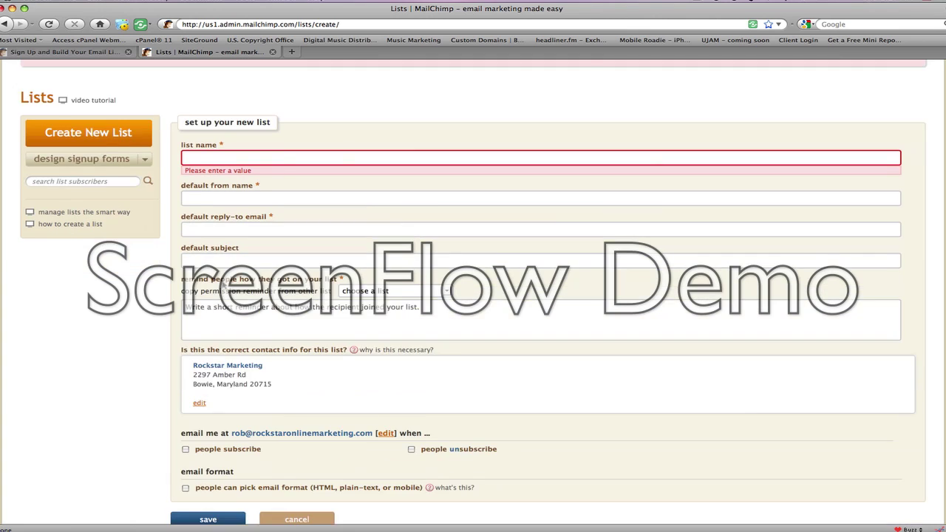
{"action": "scroll", "coordinate": [229, 286], "scroll_direction": "up", "scroll_amount": 4}
{"action": "scroll", "coordinate": [222, 291], "scroll_direction": "up", "scroll_amount": 1}
{"action": "scroll", "coordinate": [222, 292], "scroll_direction": "down", "scroll_amount": 11}
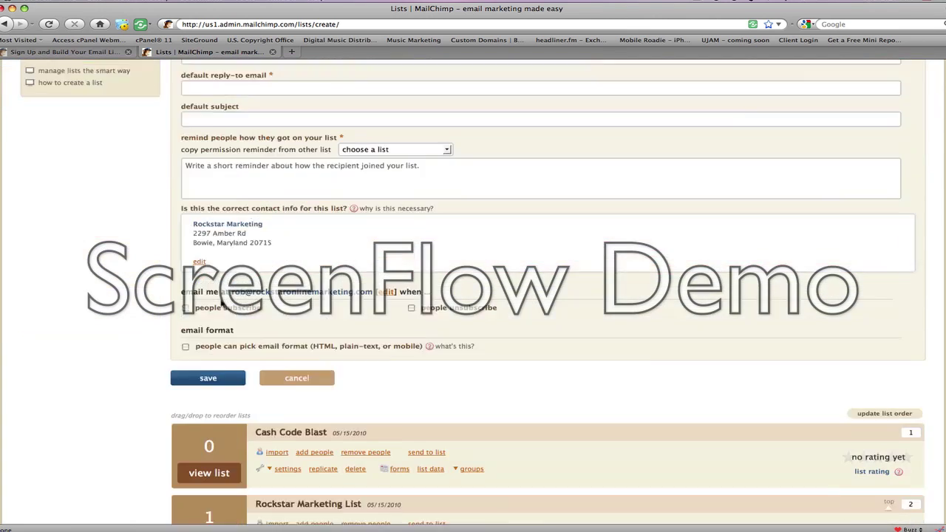
{"action": "scroll", "coordinate": [219, 296], "scroll_direction": "up", "scroll_amount": 10}
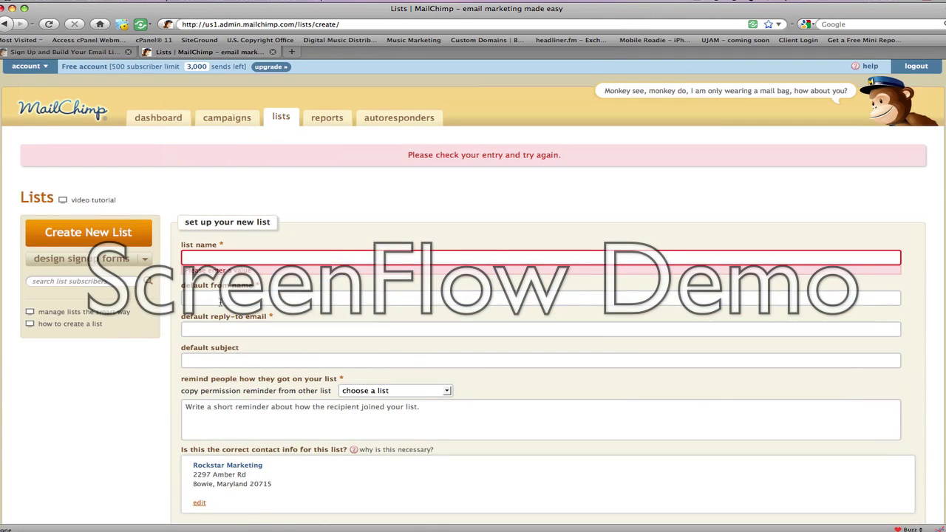
{"action": "left_click", "coordinate": [5, 24]}
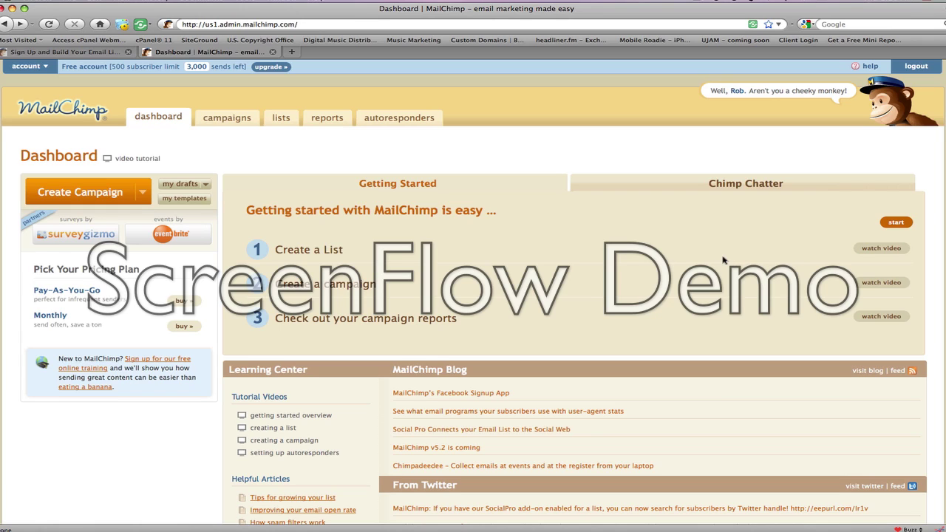
- Review the campaign and report steps and the Learning Center's tutorial videos on the dashboard
{"action": "scroll", "coordinate": [491, 268], "scroll_direction": "down", "scroll_amount": 2}
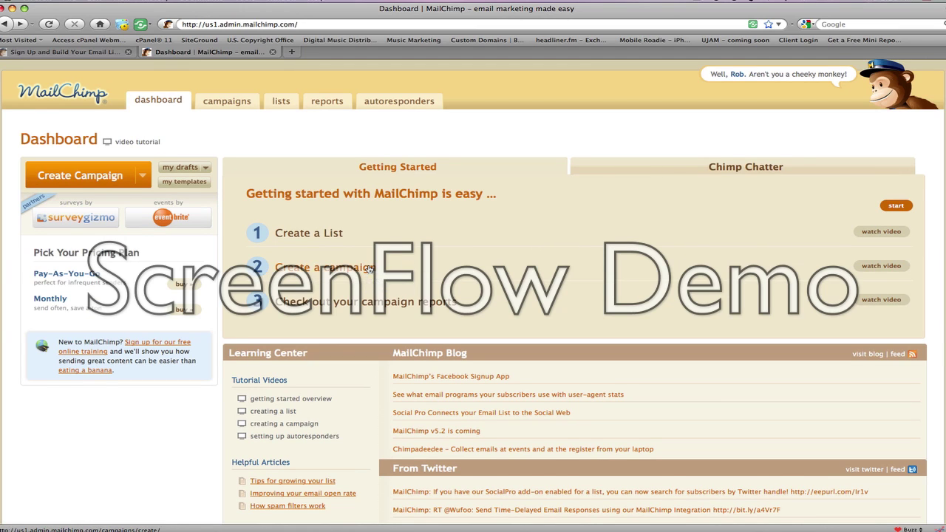
{"action": "scroll", "coordinate": [371, 269], "scroll_direction": "down", "scroll_amount": 2}
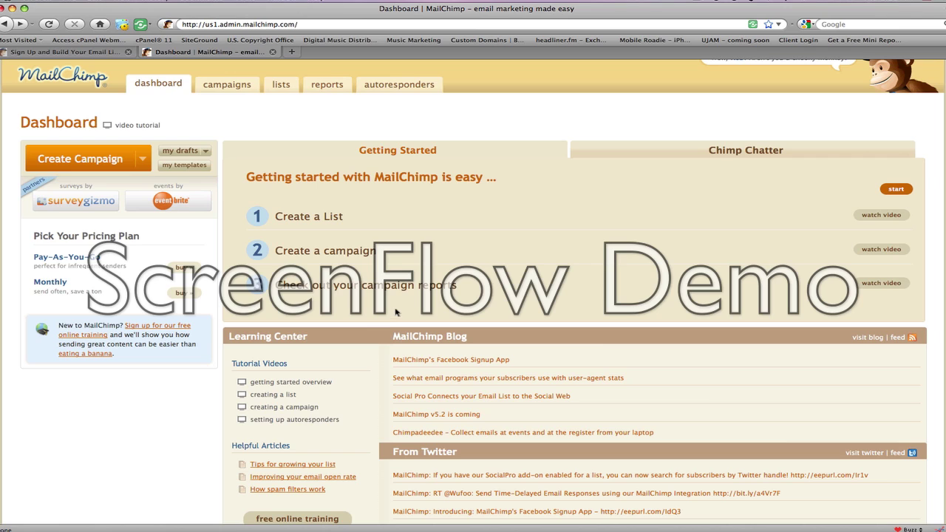
{"action": "scroll", "coordinate": [396, 312], "scroll_direction": "down", "scroll_amount": 5}
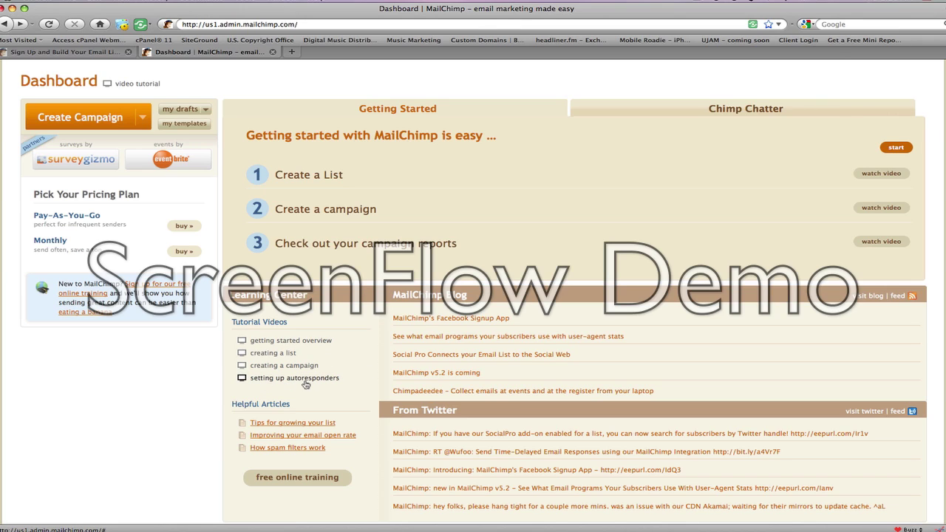
{"action": "scroll", "coordinate": [231, 221], "scroll_direction": "up", "scroll_amount": 3}
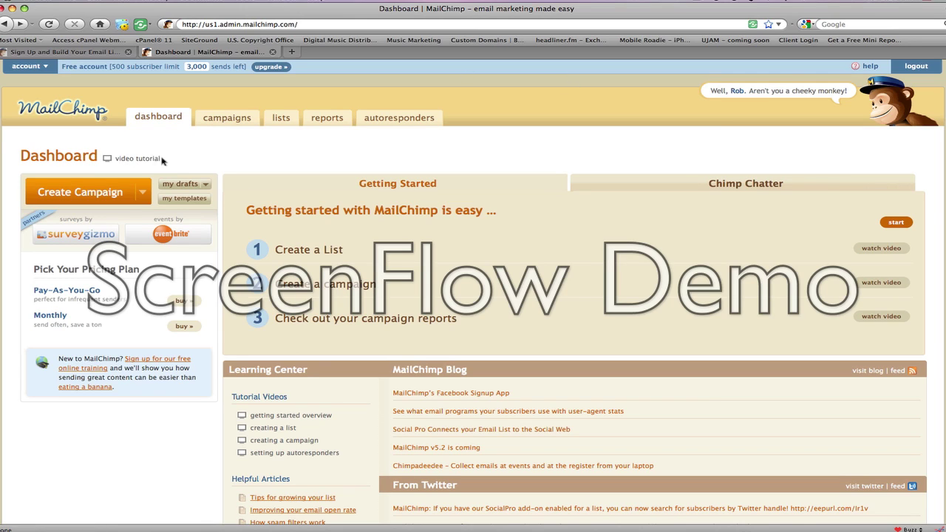
- Open the dashboard's video tutorial, close it, and look over the online training and help resources
{"action": "left_click", "coordinate": [139, 160]}
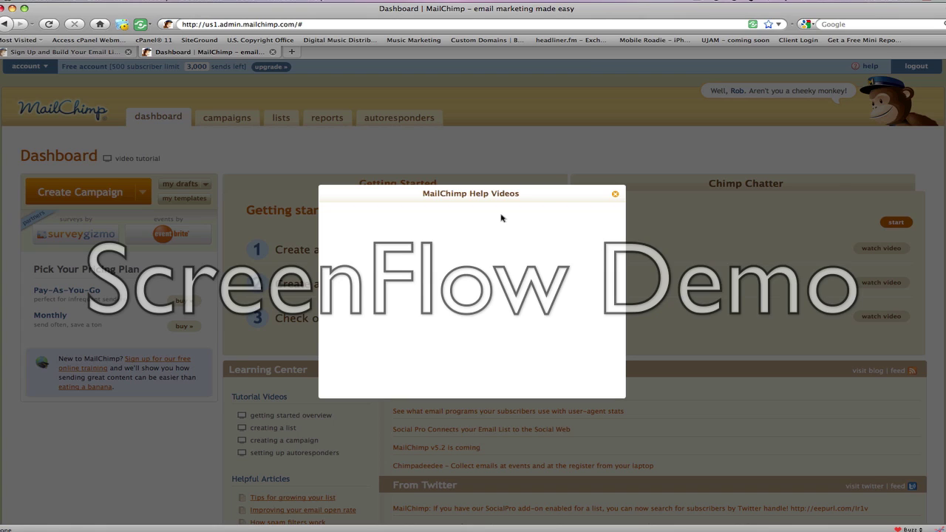
{"action": "left_click", "coordinate": [615, 195]}
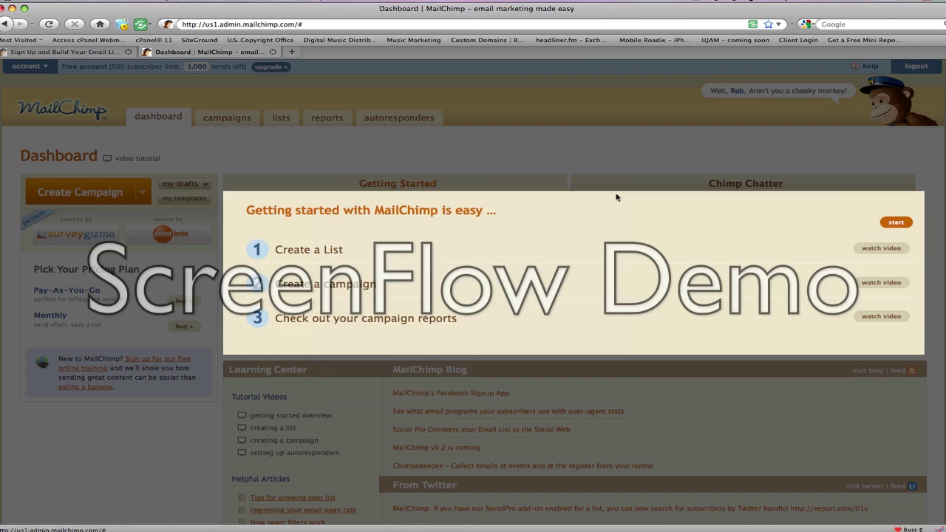
{"action": "scroll", "coordinate": [185, 339], "scroll_direction": "down", "scroll_amount": 3}
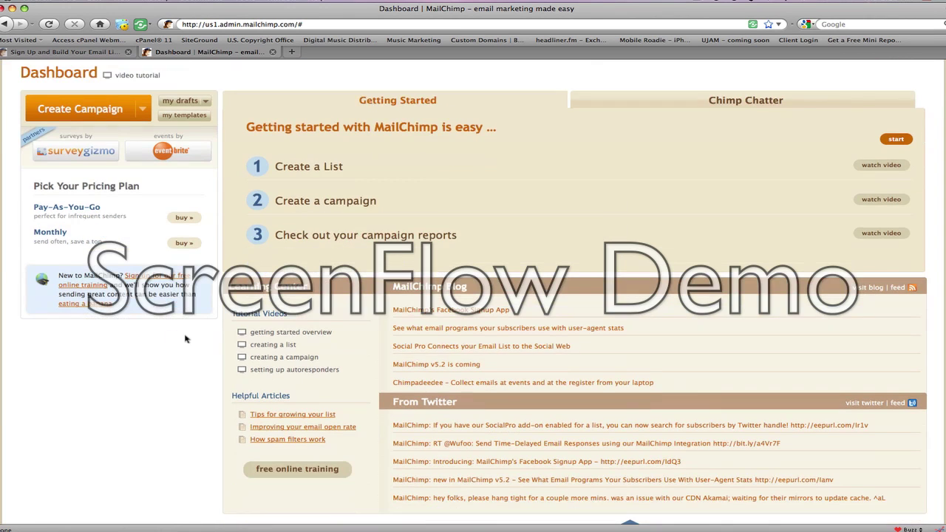
{"action": "scroll", "coordinate": [398, 213], "scroll_direction": "up", "scroll_amount": 3}
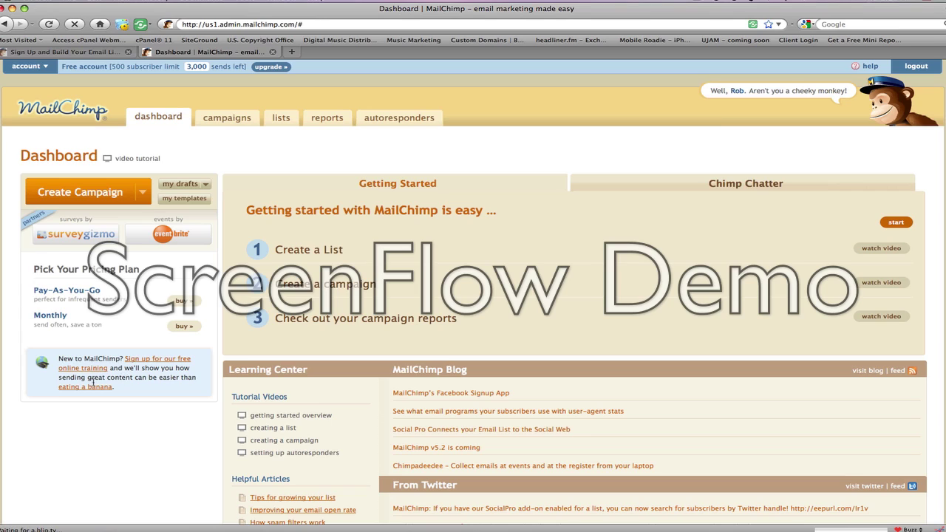
- Open the free online training page from the dashboard and read its introduction to the 45-minute sessions
{"action": "left_click", "coordinate": [145, 359]}
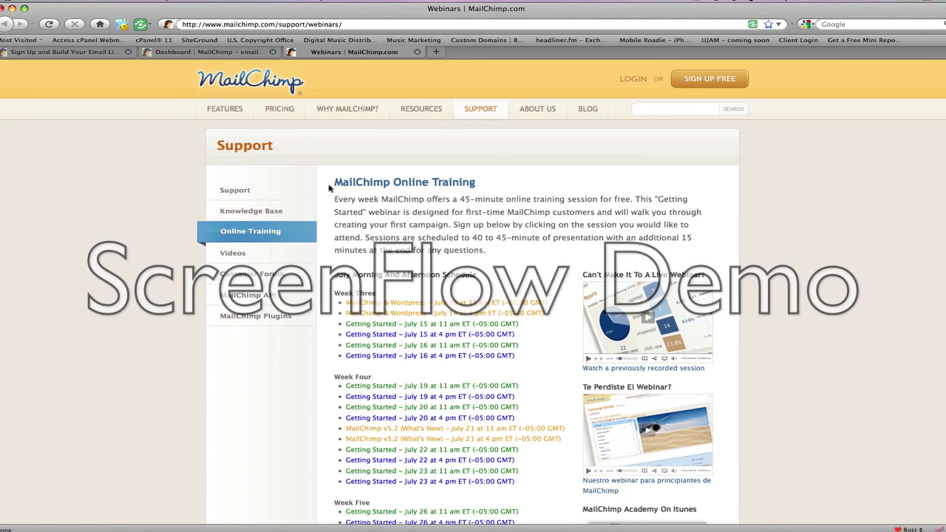
{"action": "left_click_drag", "start_coordinate": [333, 186], "coordinate": [476, 183]}
{"action": "left_click", "coordinate": [501, 204]}
{"action": "scroll", "coordinate": [443, 309], "scroll_direction": "down", "scroll_amount": 3}
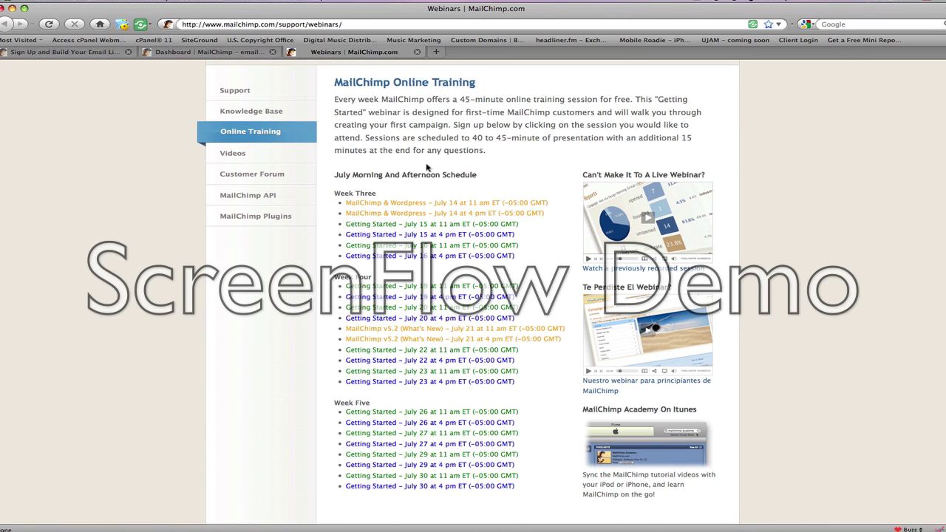
{"action": "left_click_drag", "start_coordinate": [460, 101], "coordinate": [598, 102]}
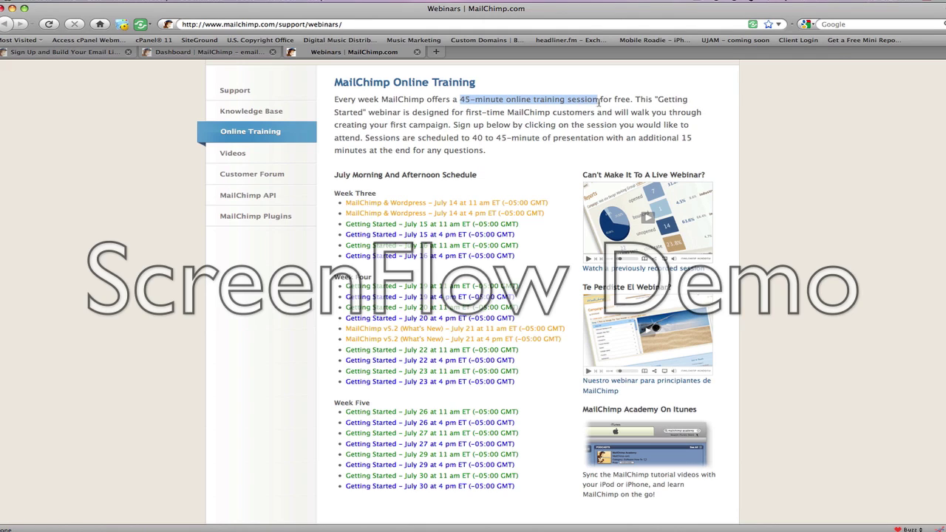
{"action": "left_click", "coordinate": [382, 137]}
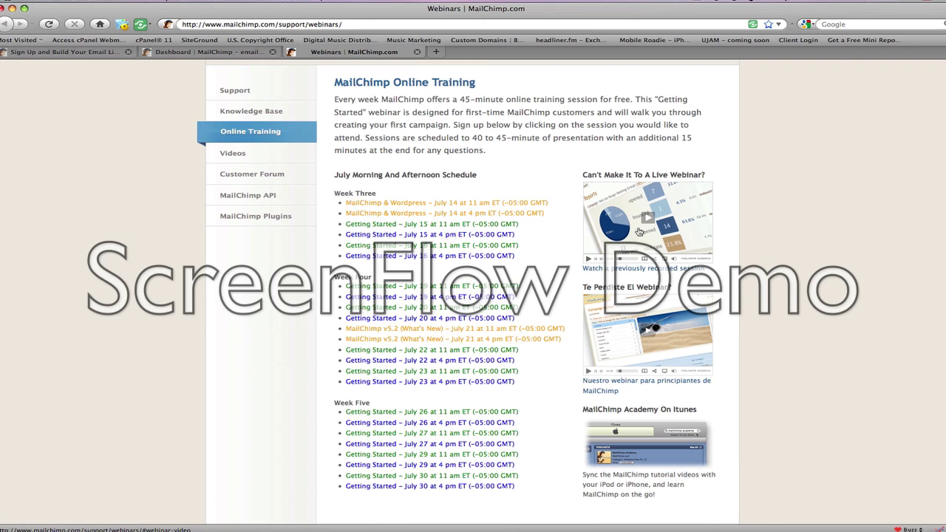
- Look over the webinar schedule, recorded sessions and iTunes resources on the training page, and close it to return to the dashboard
{"action": "scroll", "coordinate": [638, 229], "scroll_direction": "down", "scroll_amount": 2}
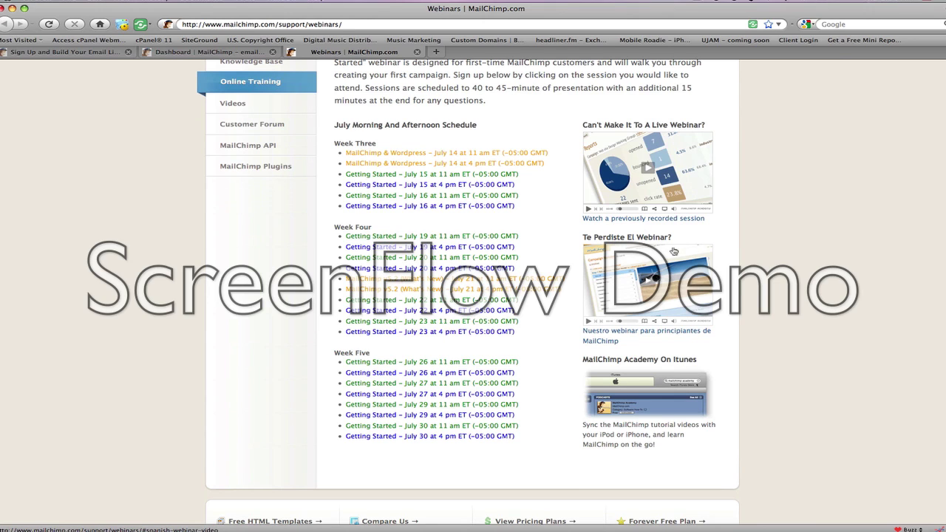
{"action": "scroll", "coordinate": [645, 317], "scroll_direction": "down", "scroll_amount": 4}
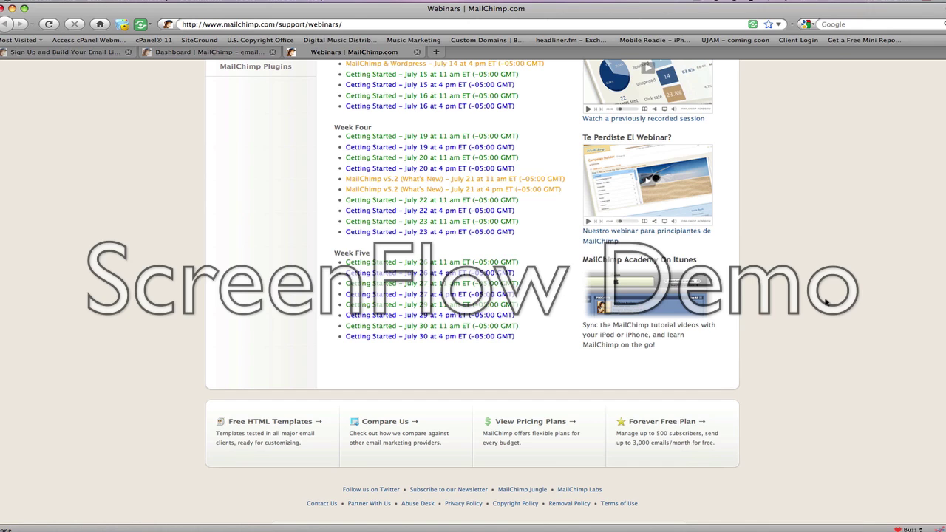
{"action": "scroll", "coordinate": [638, 294], "scroll_direction": "up", "scroll_amount": 5}
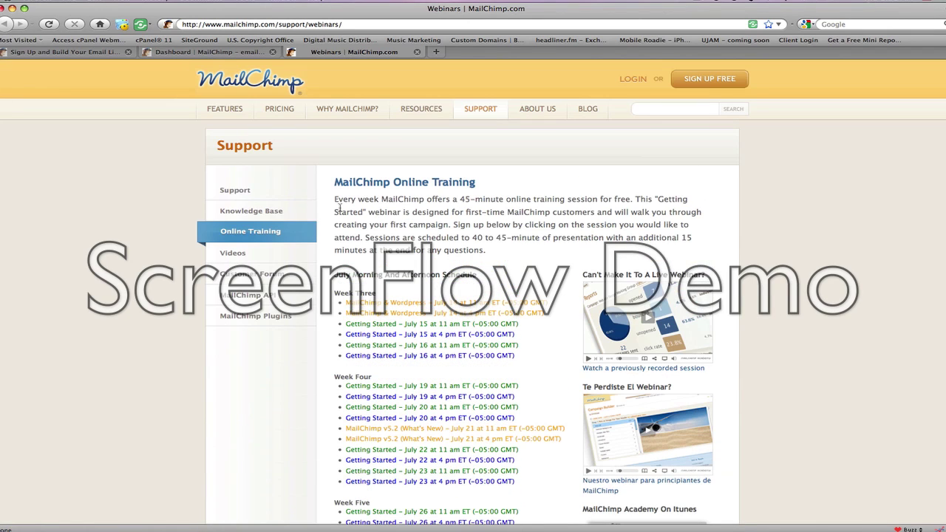
{"action": "left_click", "coordinate": [418, 53]}
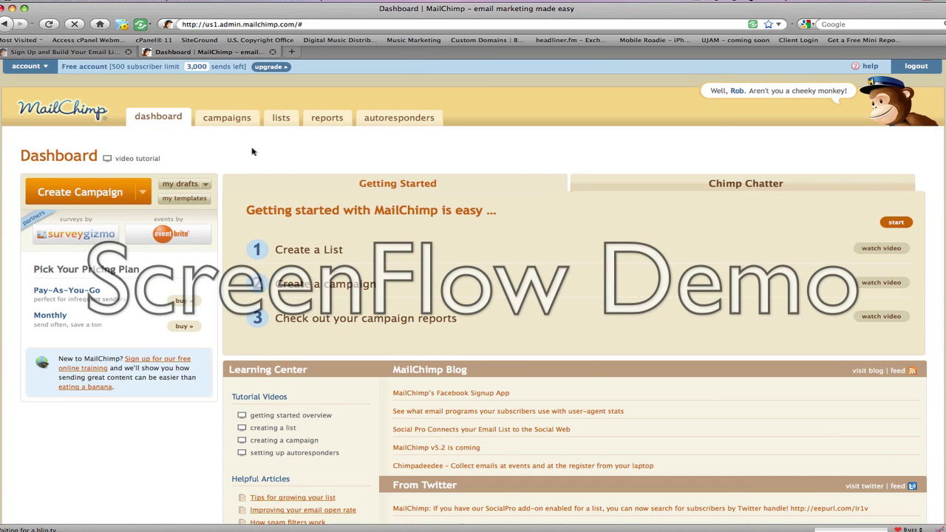
- Go to list creation from the getting-started steps and open the existing Rockstar Marketing List shown beneath the form
{"action": "left_click", "coordinate": [307, 251]}
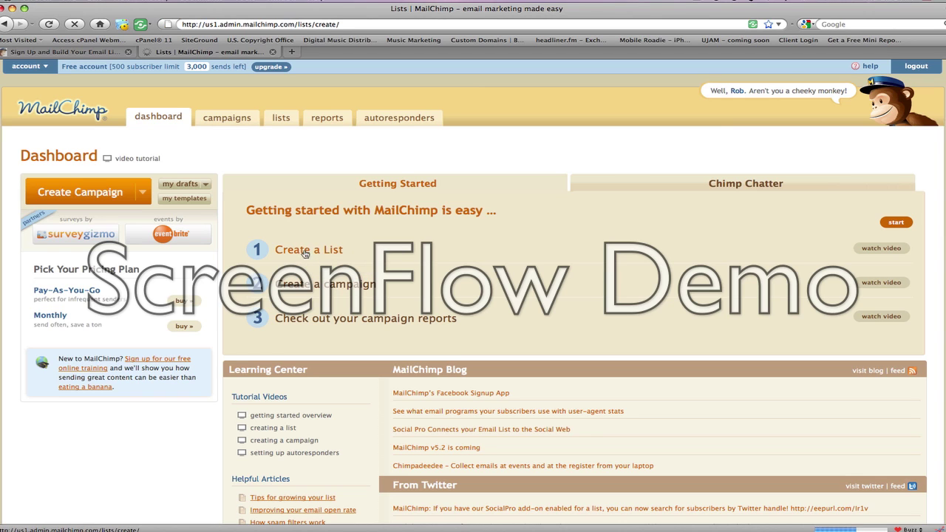
{"action": "scroll", "coordinate": [360, 294], "scroll_direction": "down", "scroll_amount": 5}
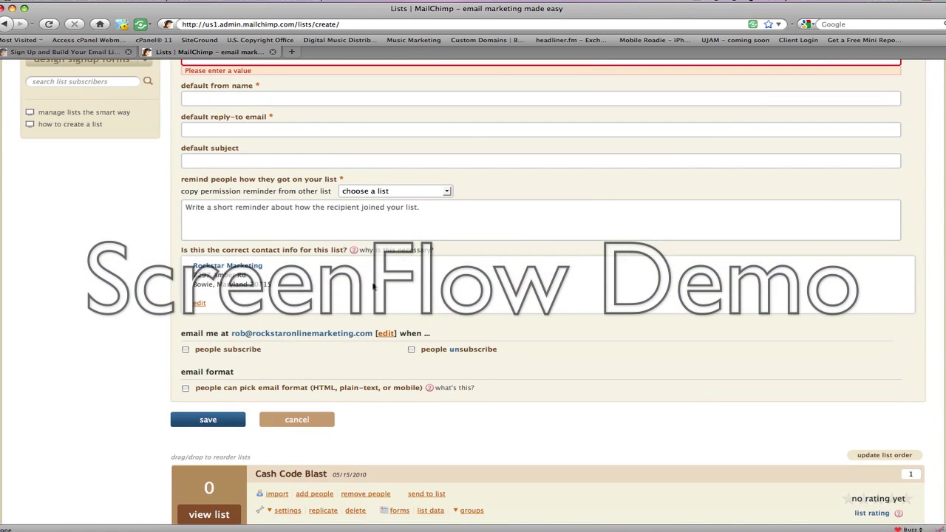
{"action": "scroll", "coordinate": [360, 294], "scroll_direction": "down", "scroll_amount": 5}
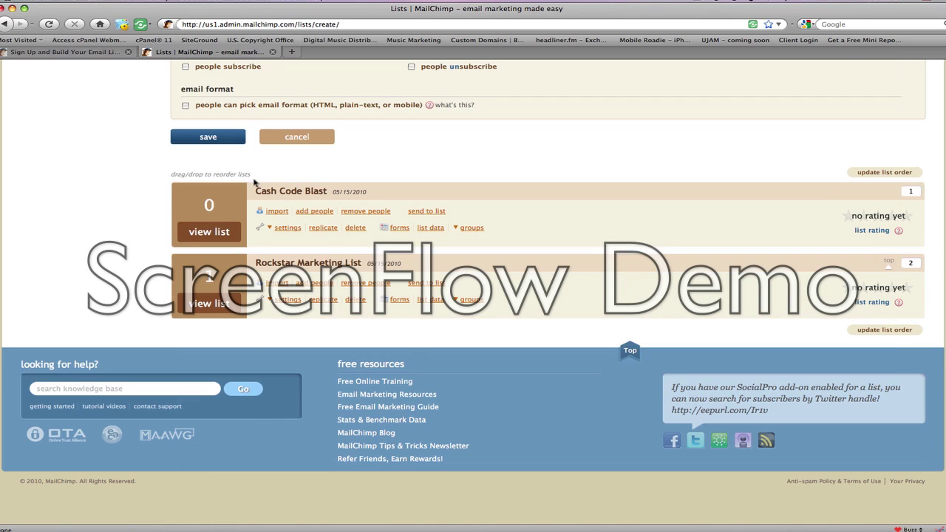
{"action": "left_click", "coordinate": [210, 303]}
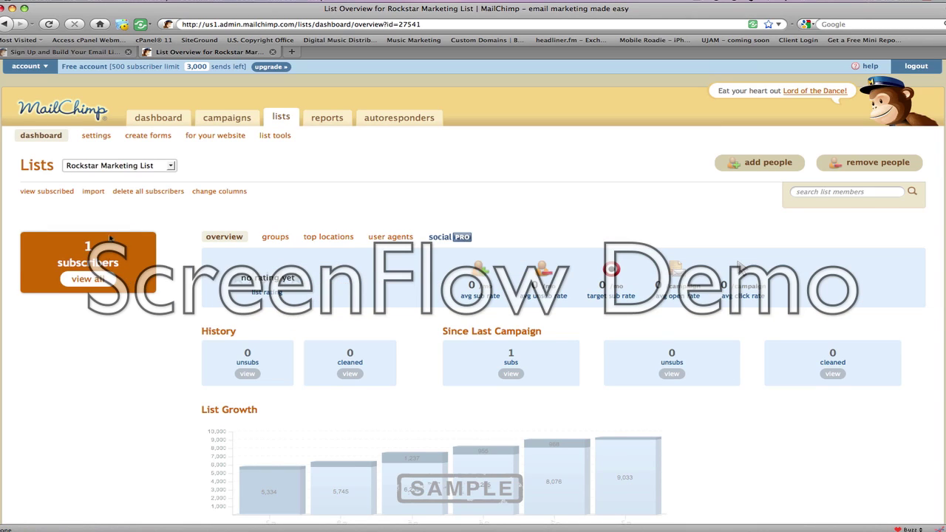
- Review the Rockstar Marketing List's statistics and growth chart, and open its import page to examine the available import sources
{"action": "scroll", "coordinate": [334, 244], "scroll_direction": "down", "scroll_amount": 1}
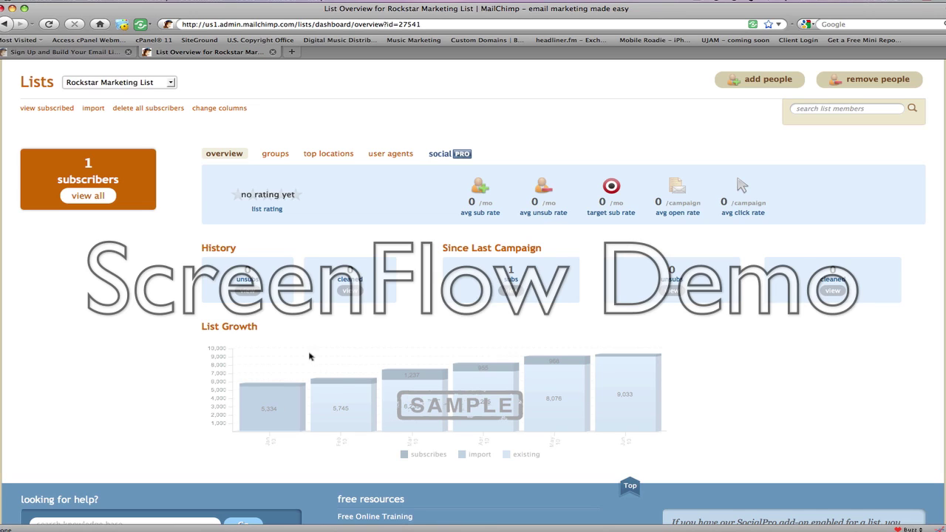
{"action": "scroll", "coordinate": [284, 256], "scroll_direction": "up", "scroll_amount": 1}
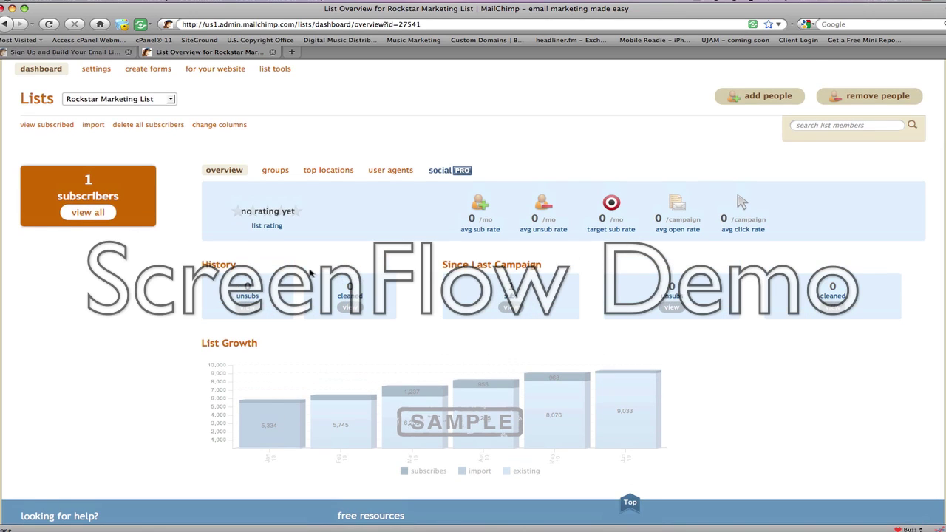
{"action": "left_click", "coordinate": [94, 125]}
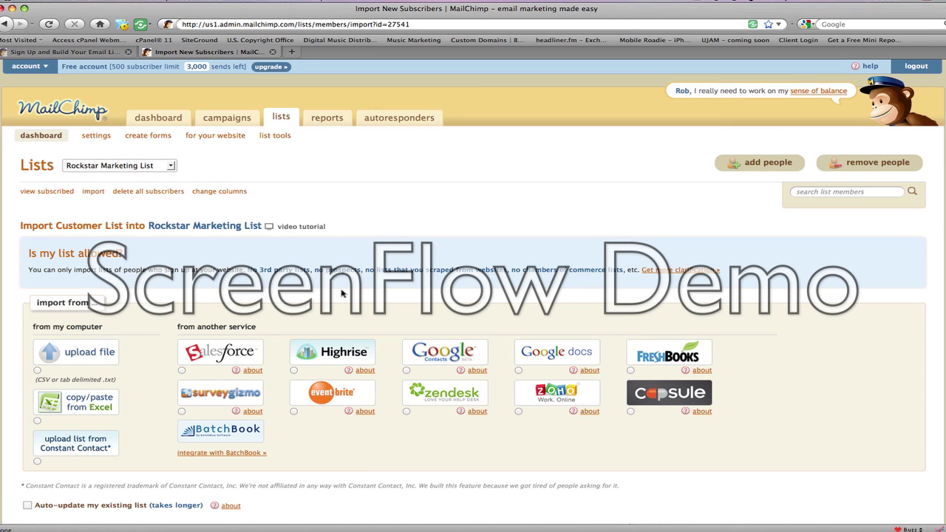
{"action": "scroll", "coordinate": [342, 293], "scroll_direction": "down", "scroll_amount": 3}
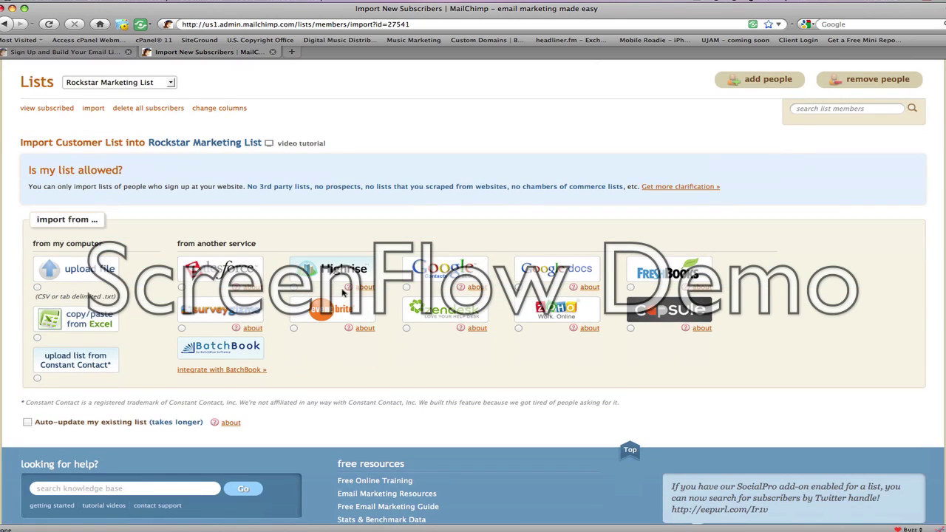